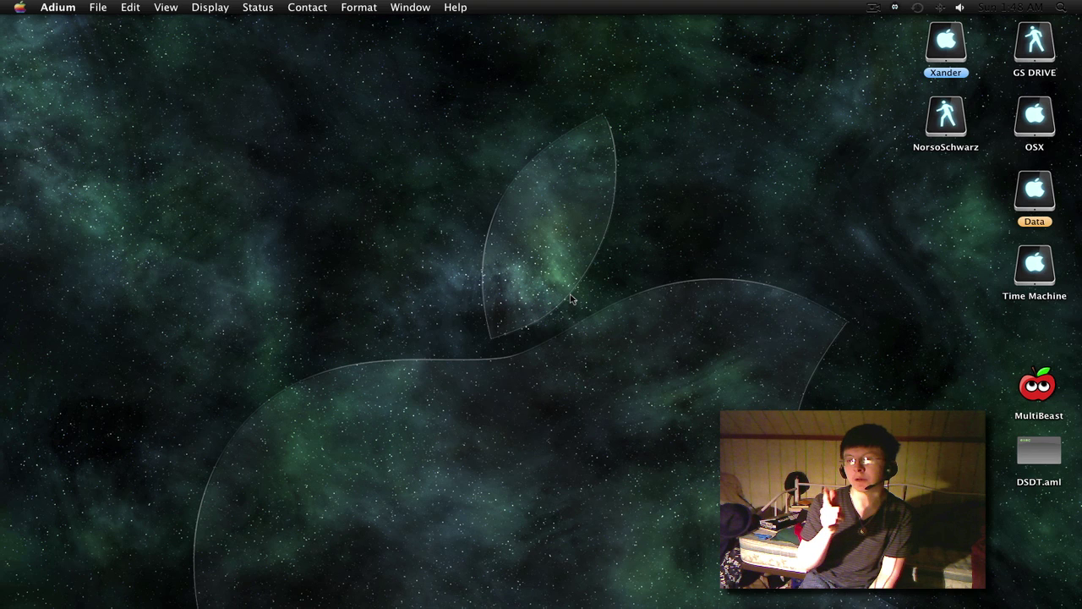
left_click(98, 125)
left_click_drag(197, 144, 742, 452)
Launch the MultiBeast installer from the desktop and continue to its Read Me page
mouse_move(23, 135)
double_click(1023, 379)
left_click(741, 393)
left_click_drag(504, 175, 711, 280)
left_click(605, 277)
Check the system version, processor and memory in About This Mac, and close its window
left_click(20, 8)
left_click(51, 23)
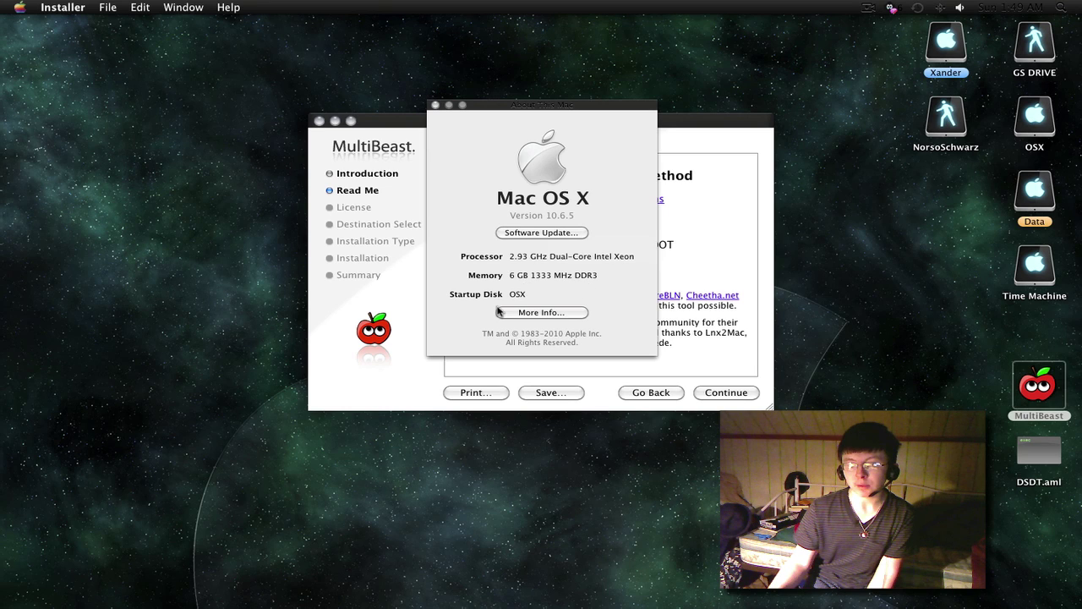
left_click(435, 105)
Continue past the Read Me page and agree to the MultiBeast license to reach the installation options
left_click(724, 394)
left_click(747, 394)
left_click(701, 230)
Select UserDSDT, System Utilities and the AppleHDA 10.6.2 Rollback audio kext for the custom install on OSX
left_click(499, 172)
left_click(465, 184)
left_click(462, 196)
left_click(456, 208)
left_click(466, 220)
left_click(478, 231)
scroll(499, 254, "down", 1)
left_click(502, 264)
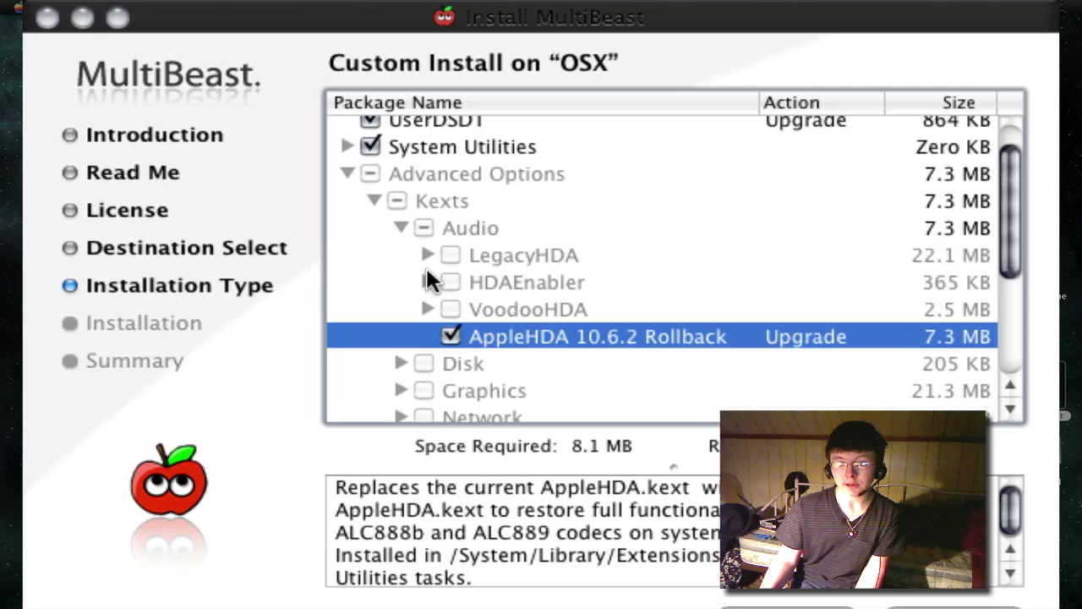
Add a LegacyHDA audio package to the custom install and collapse the LegacyHDA group
left_click(427, 278)
left_click(429, 272)
left_click(428, 255)
left_click(476, 310)
left_click(428, 228)
Select a JMicron36x package from the Disk kexts for the custom install
scroll(399, 208, "down", 1)
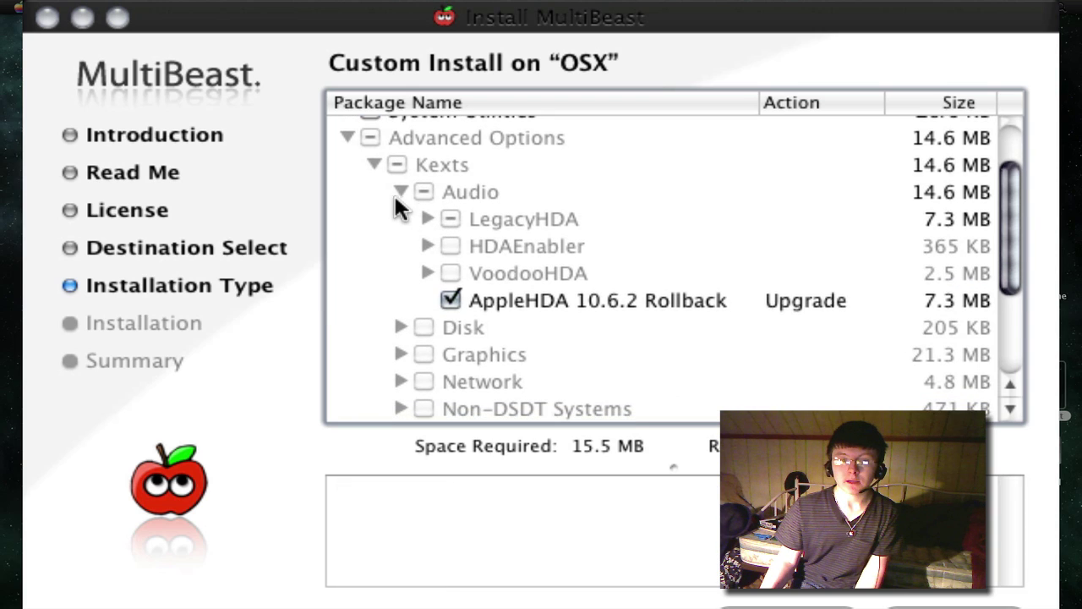
left_click(401, 192)
left_click(401, 219)
left_click(427, 273)
scroll(440, 264, "down", 1)
left_click(476, 300)
left_click(477, 273)
left_click(427, 245)
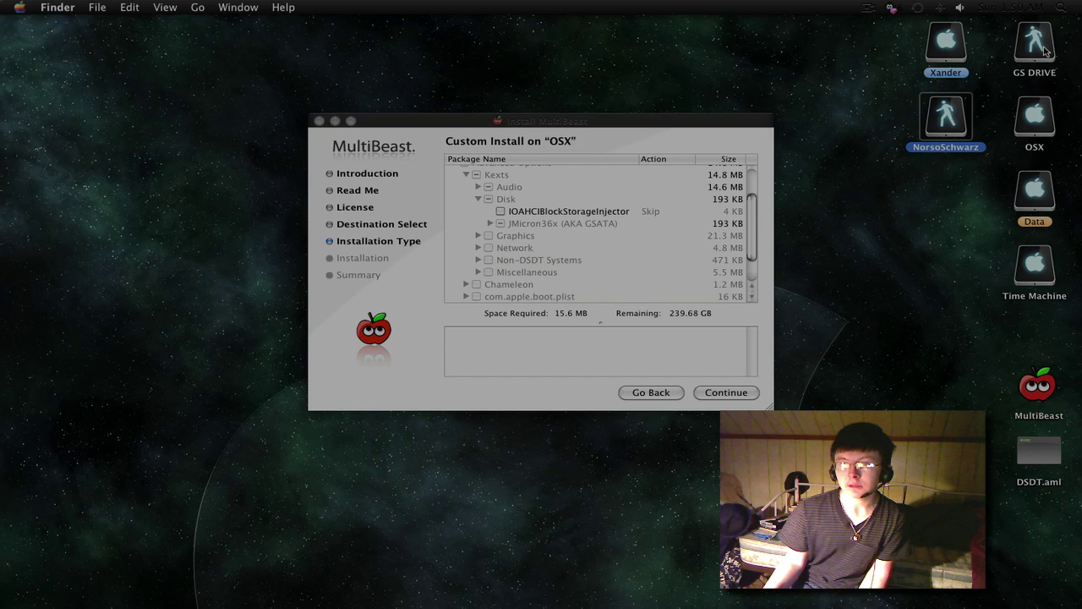
Browse the Customization and Kexts folders on GS DRIVE
double_click(967, 43)
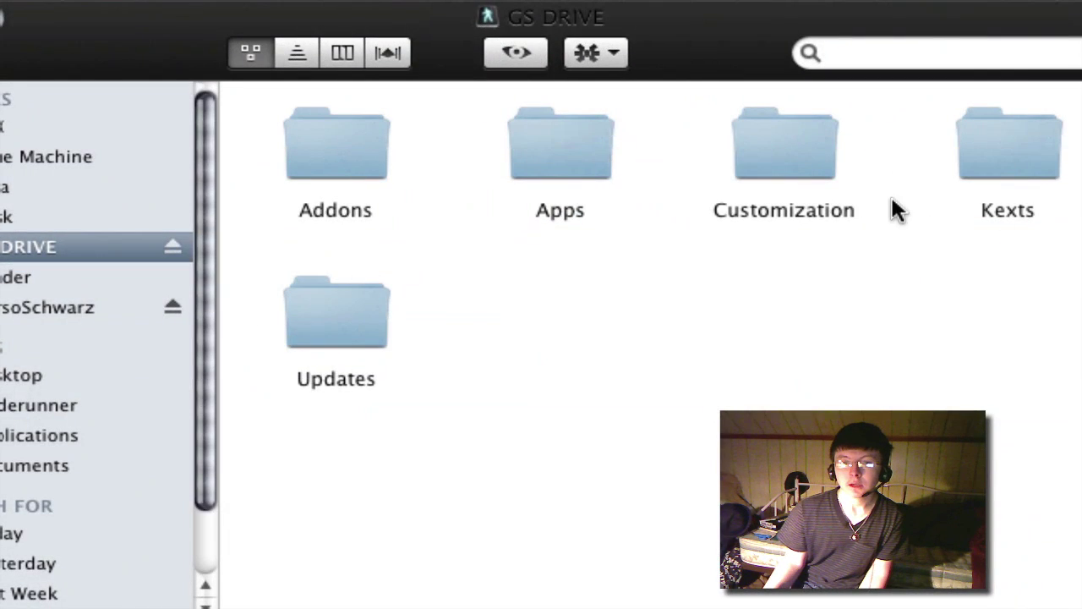
double_click(796, 165)
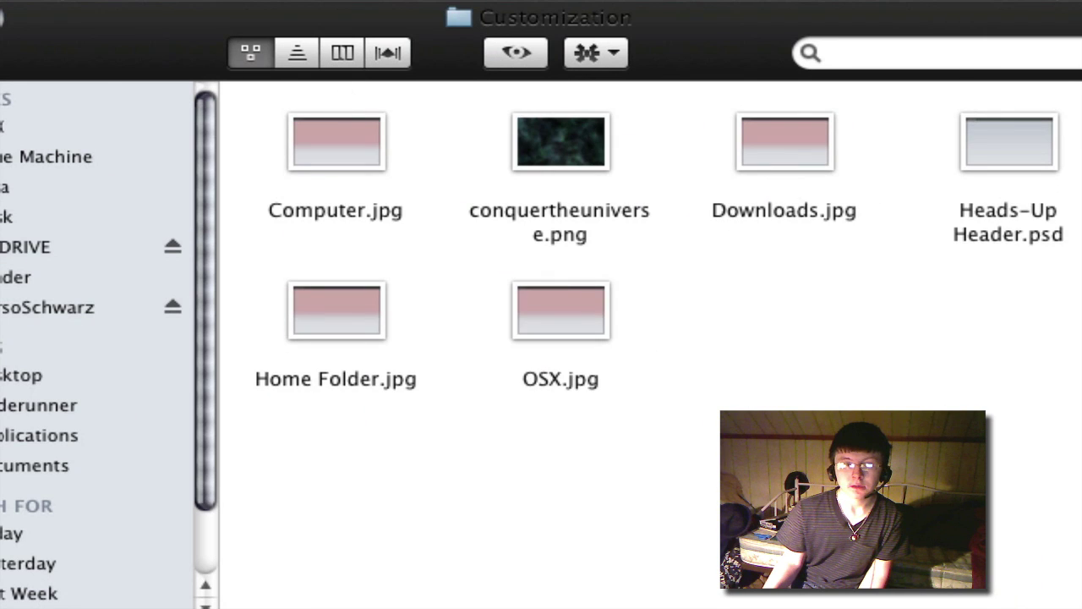
key("super+bracketleft")
double_click(1006, 129)
left_click(779, 342)
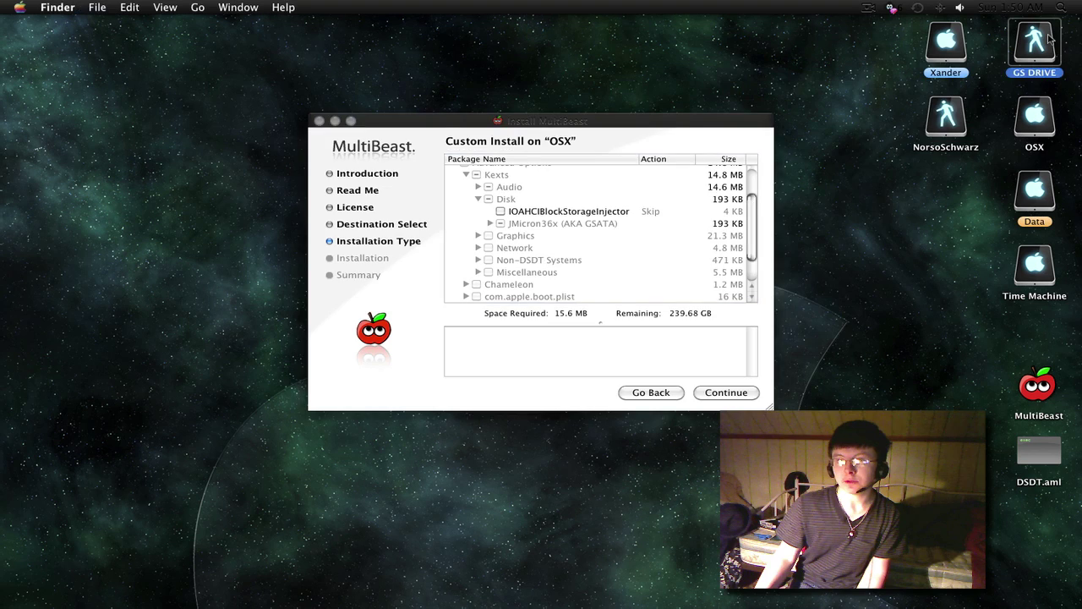
Open the Mac OS X 10.6.5 combo update disk image from the Updates folder on GS DRIVE, and close both windows
double_click(1048, 38)
double_click(482, 246)
left_click(755, 166)
left_click_drag(524, 96, 546, 319)
left_click(529, 144)
left_click(785, 381)
double_click(785, 381)
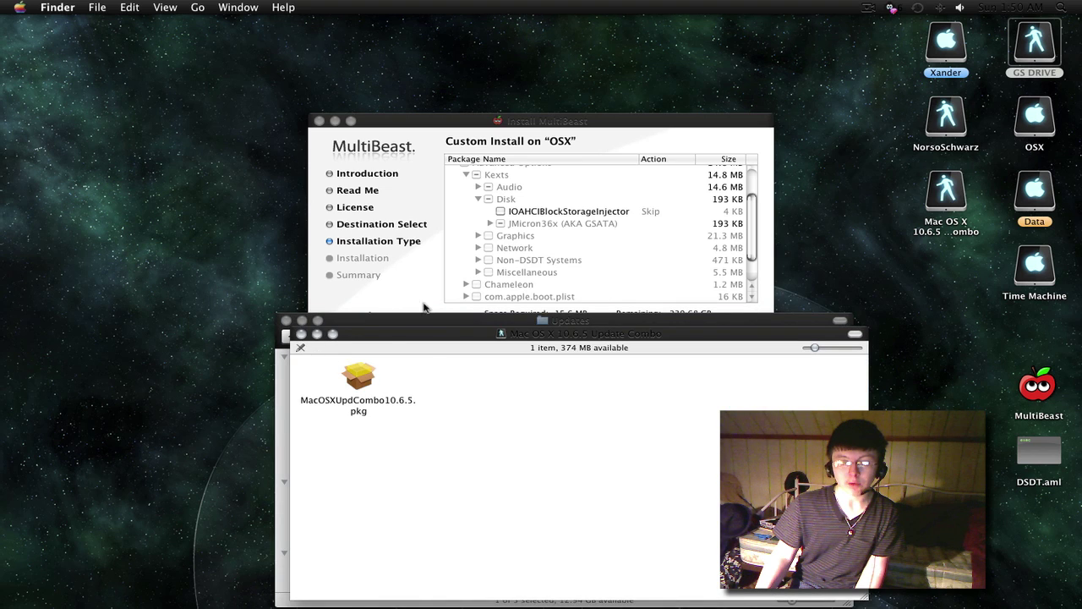
left_click(301, 334)
left_click(287, 320)
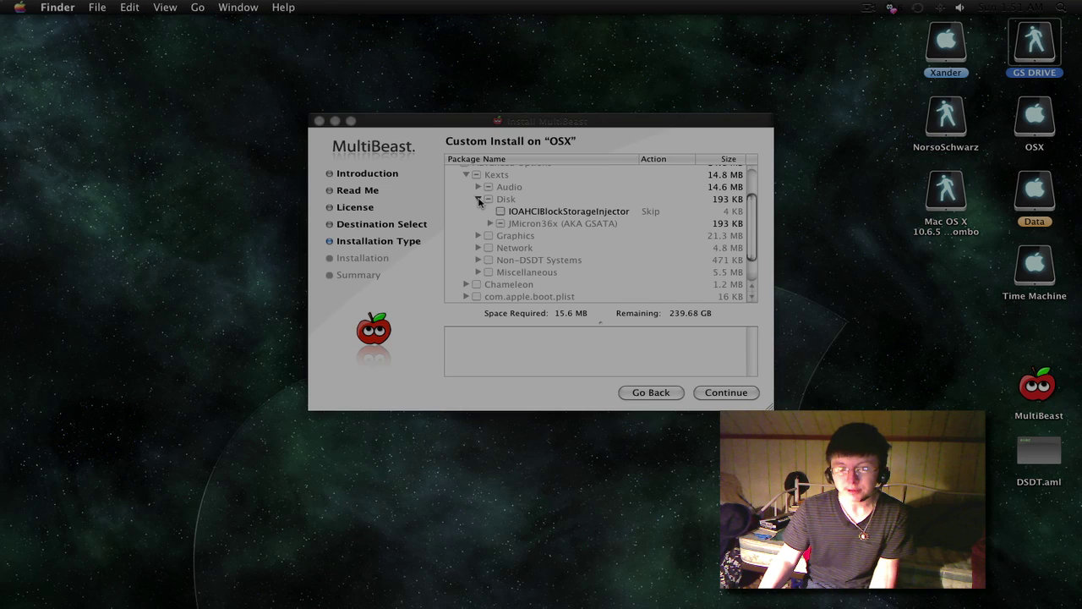
Select Realtek RTL8169 Ethernet from the Realtek Gigabit Ethernet network kexts for the custom install
left_click(478, 200)
left_click(483, 224)
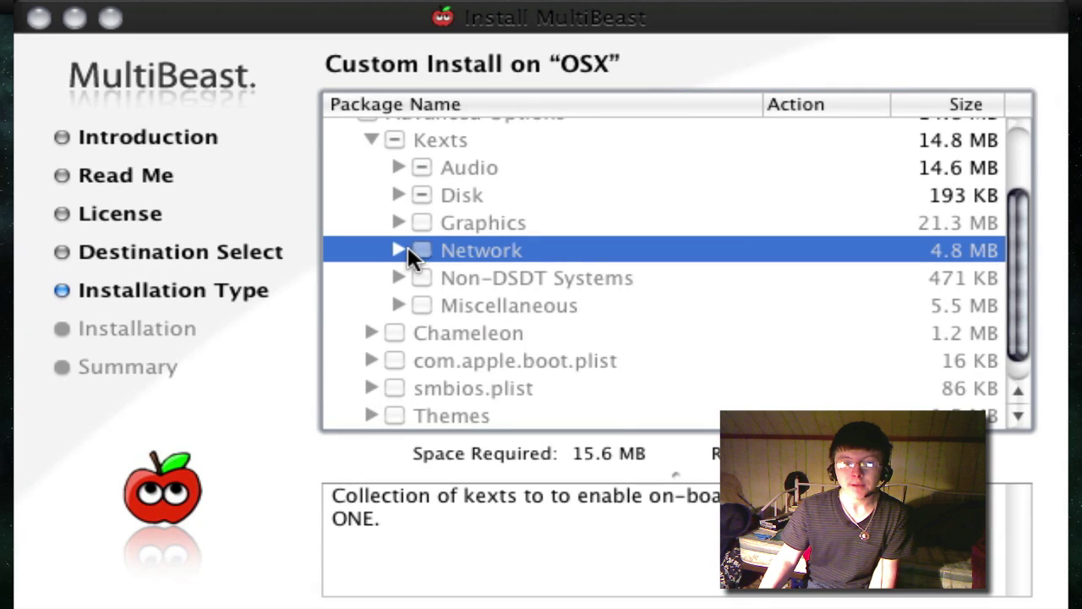
left_click(408, 247)
left_click(426, 278)
left_click(476, 304)
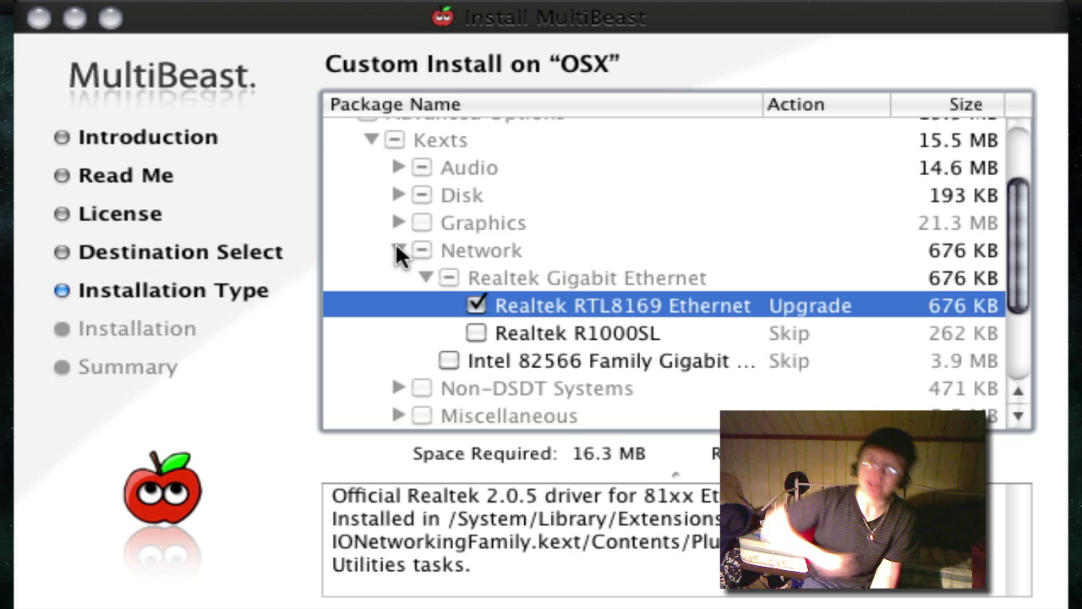
left_click(398, 249)
Look through the remaining advanced option groups and close the MultiBeast installer
left_click(373, 138)
left_click(371, 379)
left_click(471, 301)
left_click(376, 307)
left_click(40, 16)
Open the Customization folder in the Finder and select the NorsoSchwarz Snow Leopard theme disk image
mouse_move(3, 198)
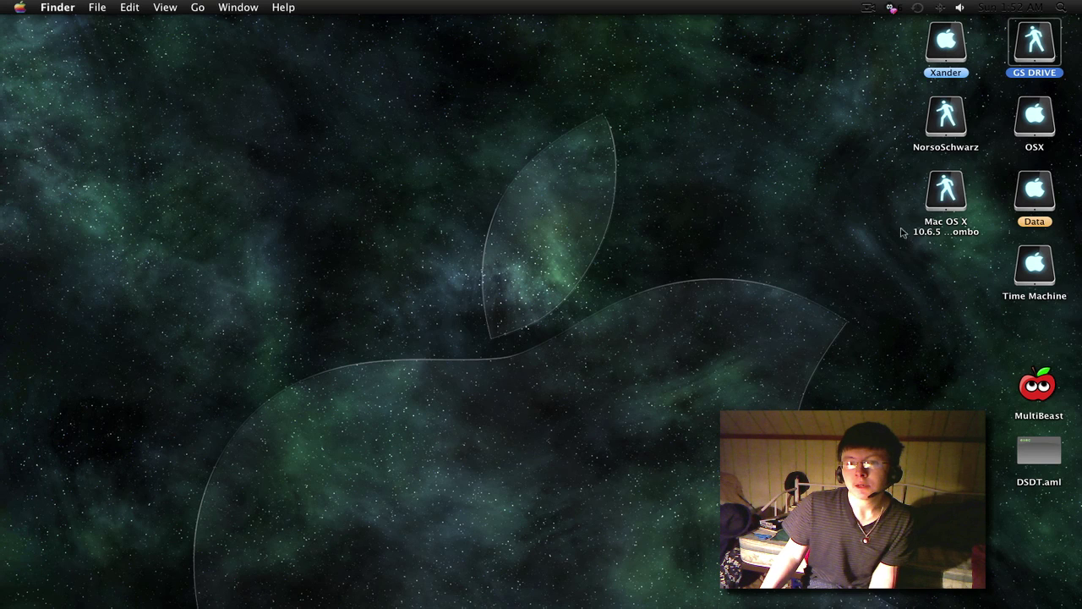
left_click(188, 125)
left_click(197, 8)
left_click(263, 89)
left_click(633, 161)
double_click(633, 160)
double_click(668, 227)
left_click(551, 157)
left_click(585, 321)
left_click(644, 236)
left_click(773, 234)
left_click(674, 227)
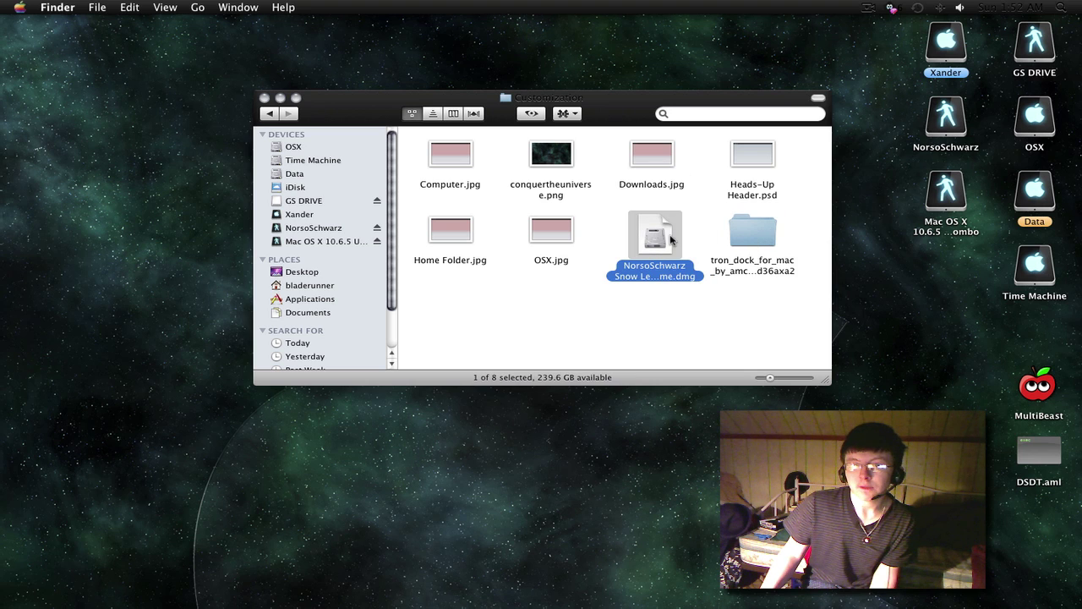
Open the NorsoSchwarz theme disk image, preview WK Dark Dock SS.png, and close the preview
double_click(636, 252)
left_click_drag(573, 239, 508, 96)
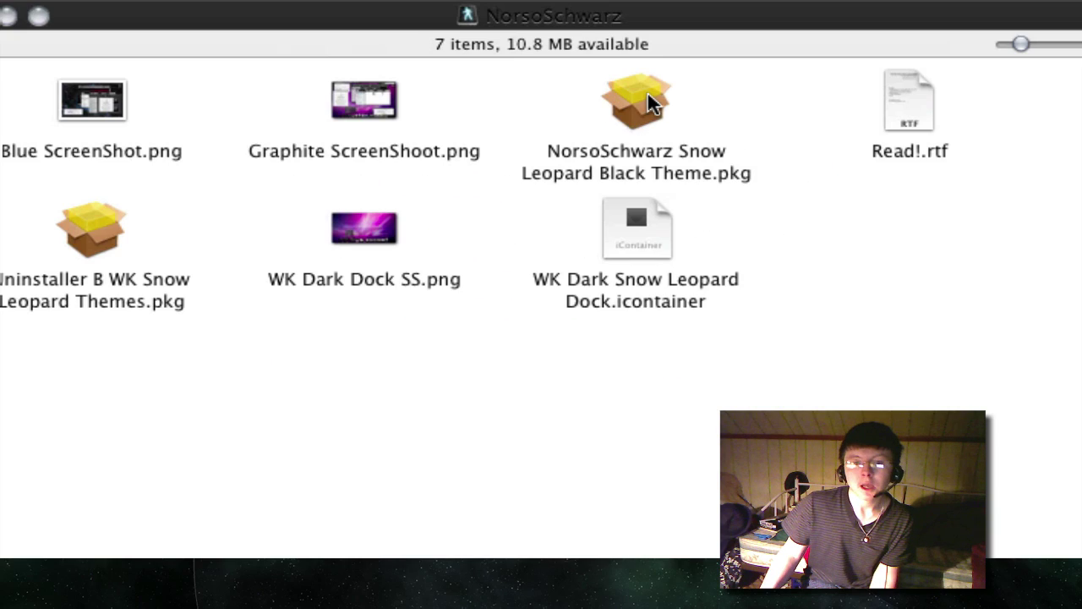
left_click(647, 99)
left_click(93, 222)
left_click(648, 251)
double_click(393, 247)
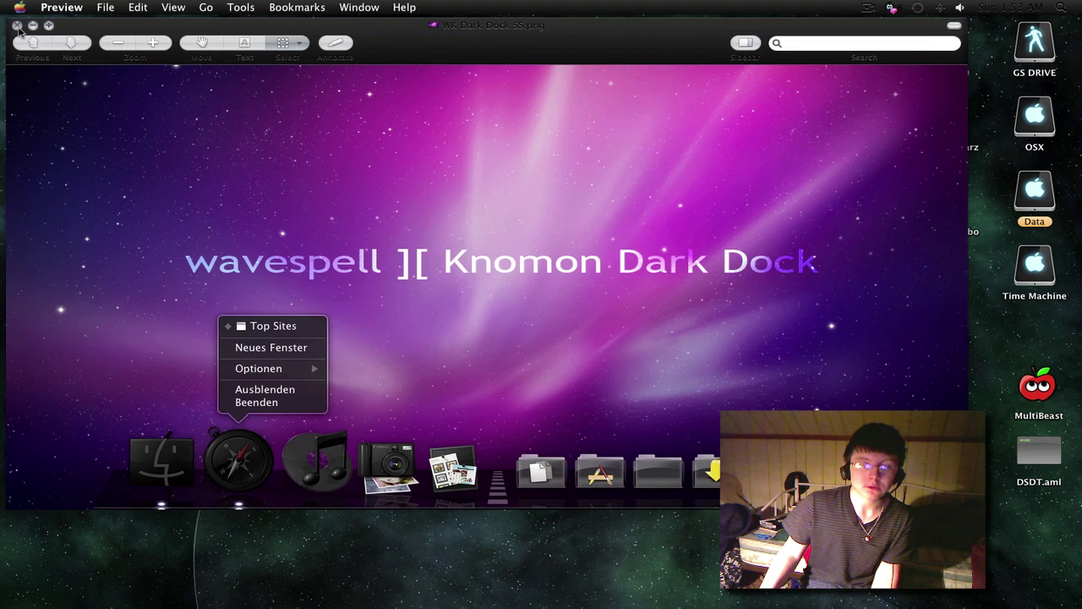
left_click(17, 26)
Return from the theme files and open the Addons folder in the Finder
left_click(479, 306)
mouse_move(2, 505)
left_click(343, 218)
left_click(587, 153)
left_click(272, 114)
mouse_move(427, 99)
left_mouse_down()
mouse_move(366, 93)
mouse_move(444, 103)
left_mouse_up()
left_click(592, 293)
left_click(287, 121)
double_click(467, 225)
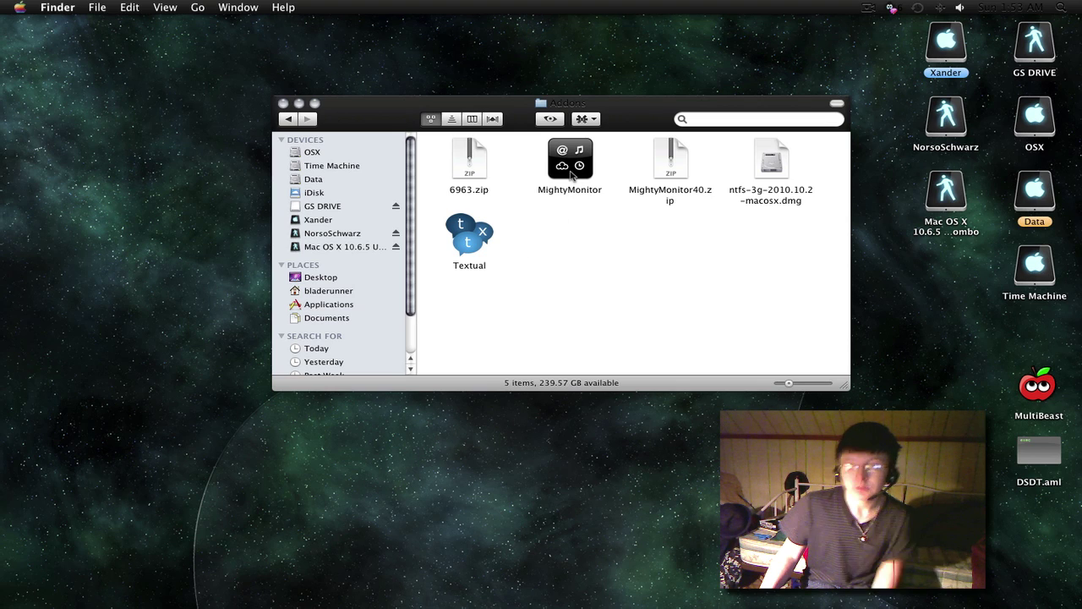
Examine the Dashboard widgets and the available widget collection, including MightyMonitor, and leave Dashboard
key("F12")
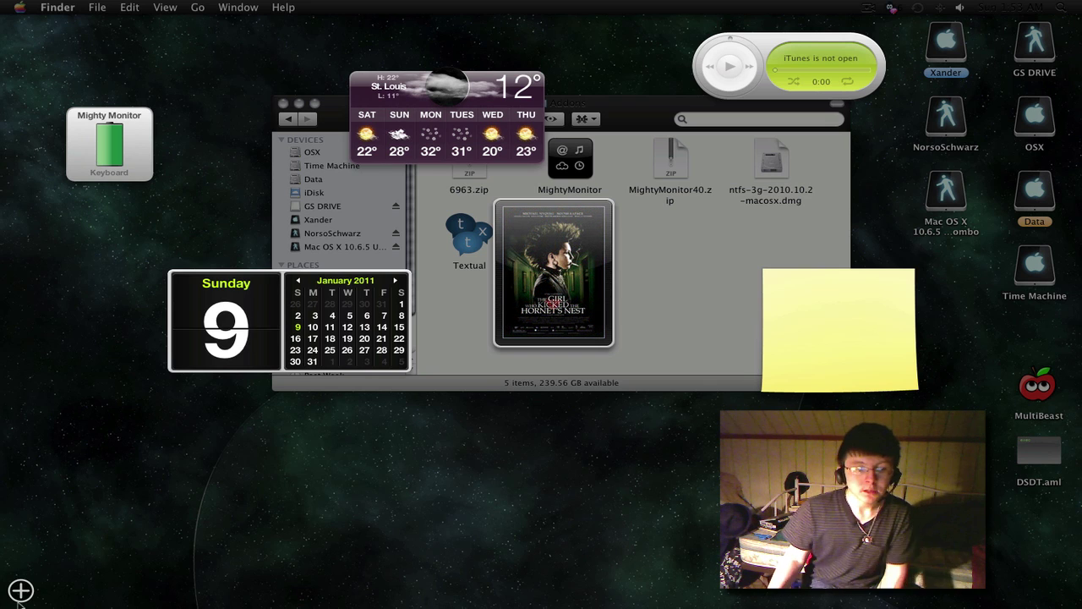
left_click(20, 591)
left_click(379, 298)
left_click(404, 273)
left_click_drag(427, 596, 560, 343)
left_click(485, 299)
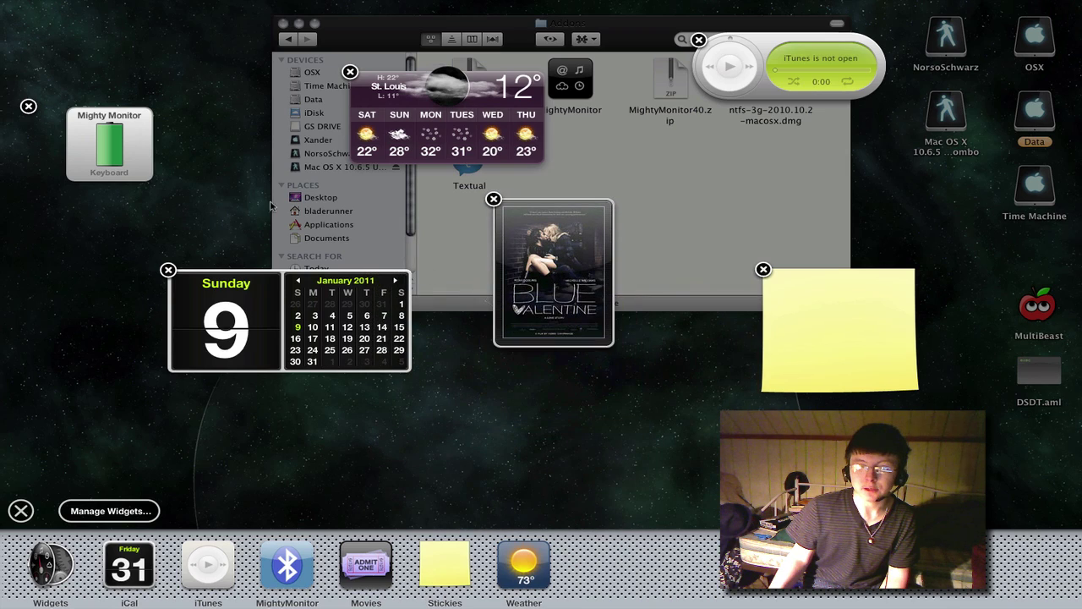
left_click(710, 228)
Select the ntfs-3g-2010.10.2-macosx.dmg disk image in the Addons folder
double_click(771, 160)
left_click(641, 212)
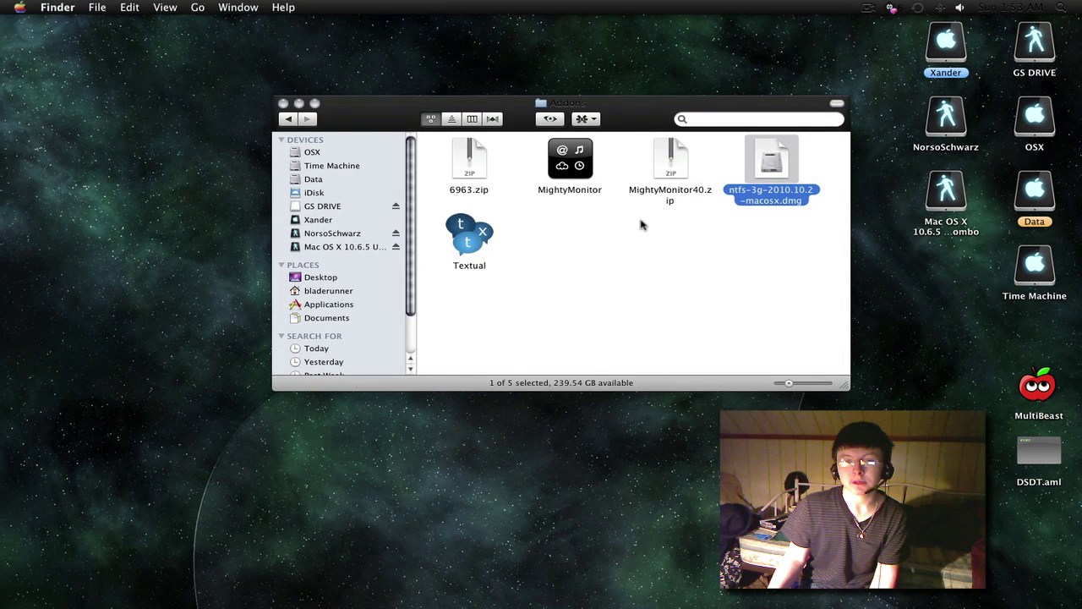
left_click_drag(524, 113, 452, 149)
left_click_drag(498, 336, 510, 157)
left_click(307, 157)
left_click_drag(964, 270, 9, 572)
left_click(656, 337)
left_click(701, 206)
left_click(245, 256)
double_click(496, 352)
double_click(497, 207)
left_click(211, 140)
mouse_move(23, 140)
left_click(25, 242)
left_click_drag(741, 153, 597, 135)
left_click(85, 8)
left_click(106, 23)
mouse_move(4, 284)
left_click(513, 246)
left_click(679, 158)
left_click(486, 172)
left_click(682, 148)
left_click(684, 193)
left_click(495, 217)
left_click(702, 350)
left_click(61, 23)
left_click(51, 7)
left_click(119, 166)
mouse_move(4, 203)
right_click(7, 347)
left_click(84, 344)
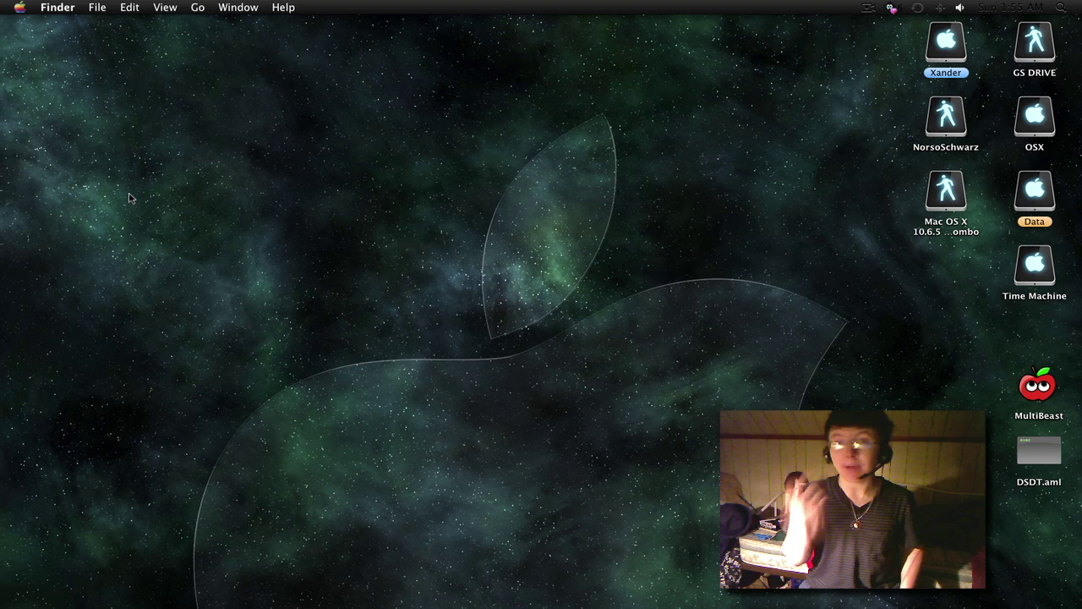